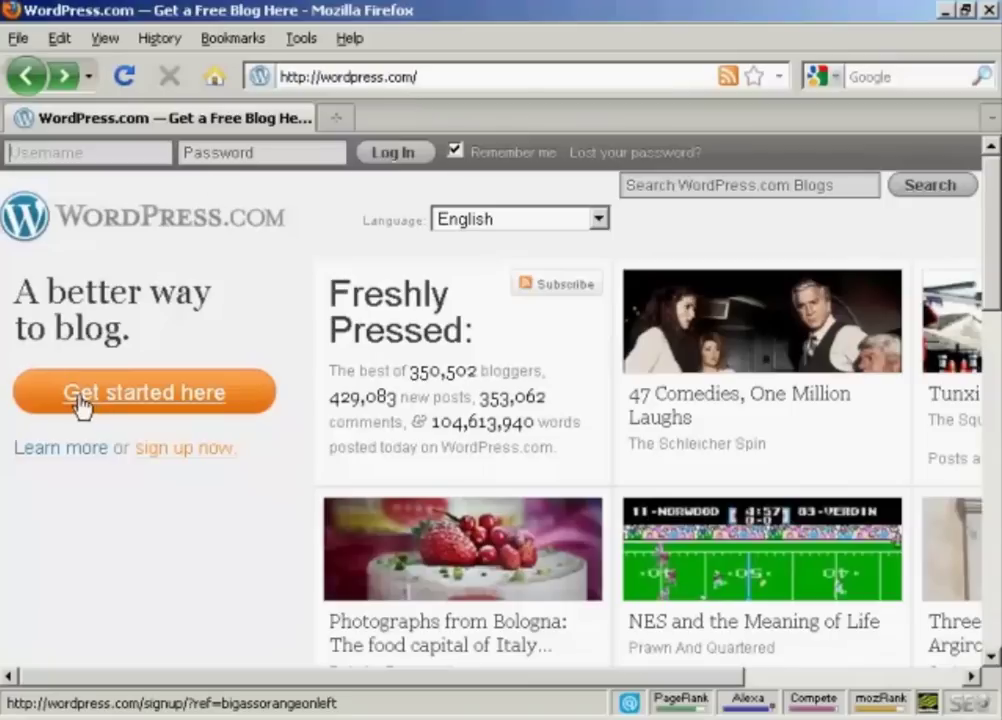
- Try blog address newvideo4you, find it taken, and switch to the available newvideo4me
{"action": "left_click", "coordinate": [157, 406]}
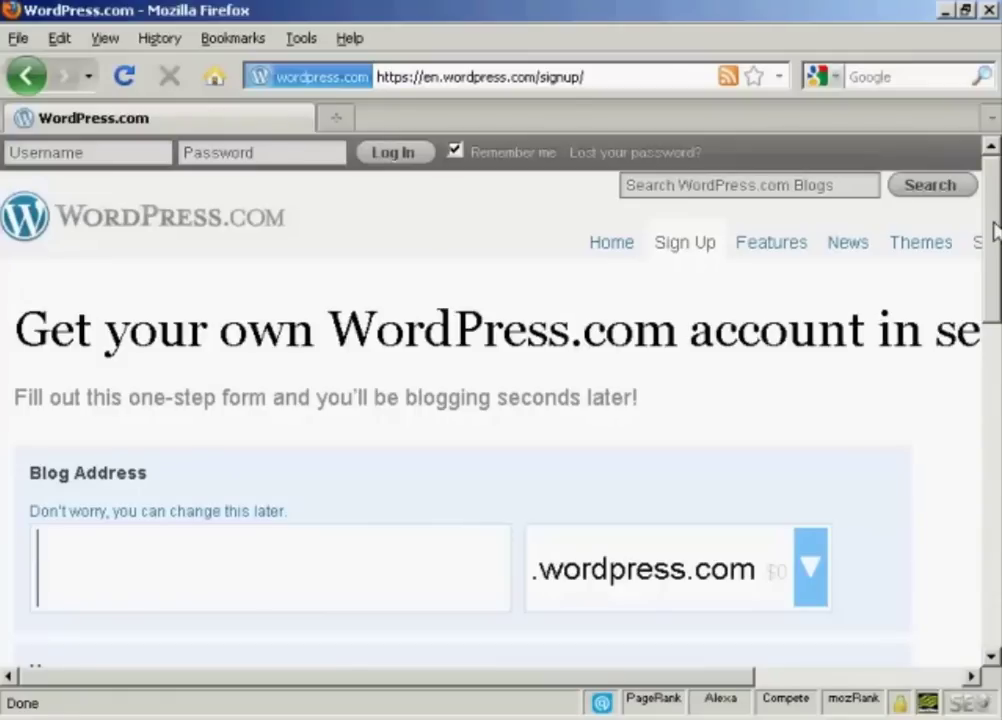
{"action": "scroll", "coordinate": [995, 230], "scroll_direction": "down", "scroll_amount": 1}
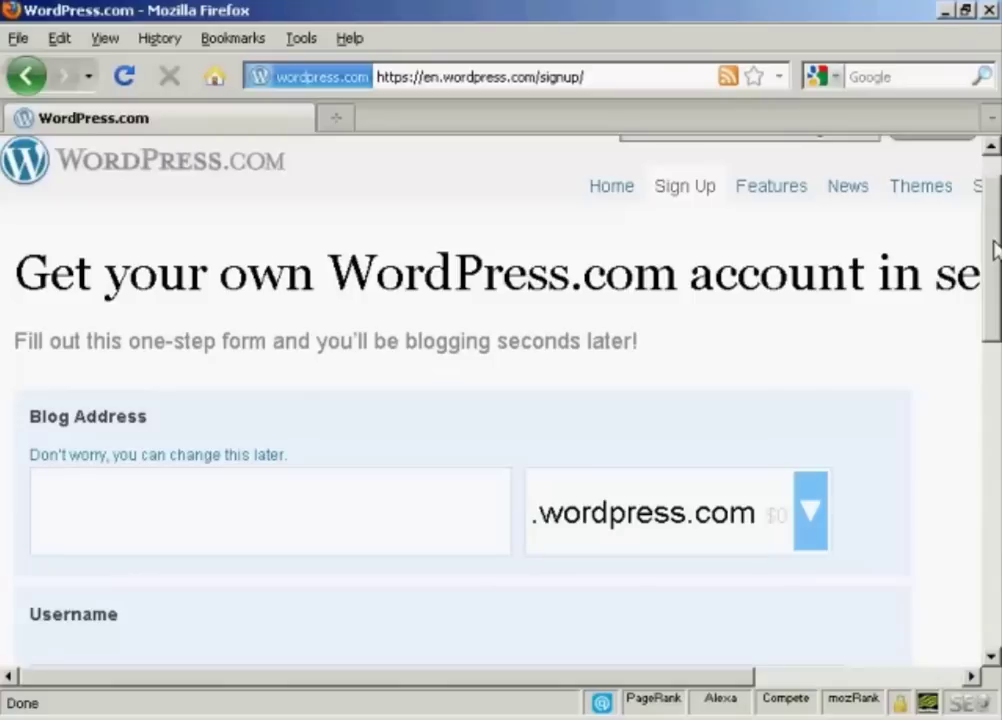
{"action": "type", "text": "newv"}
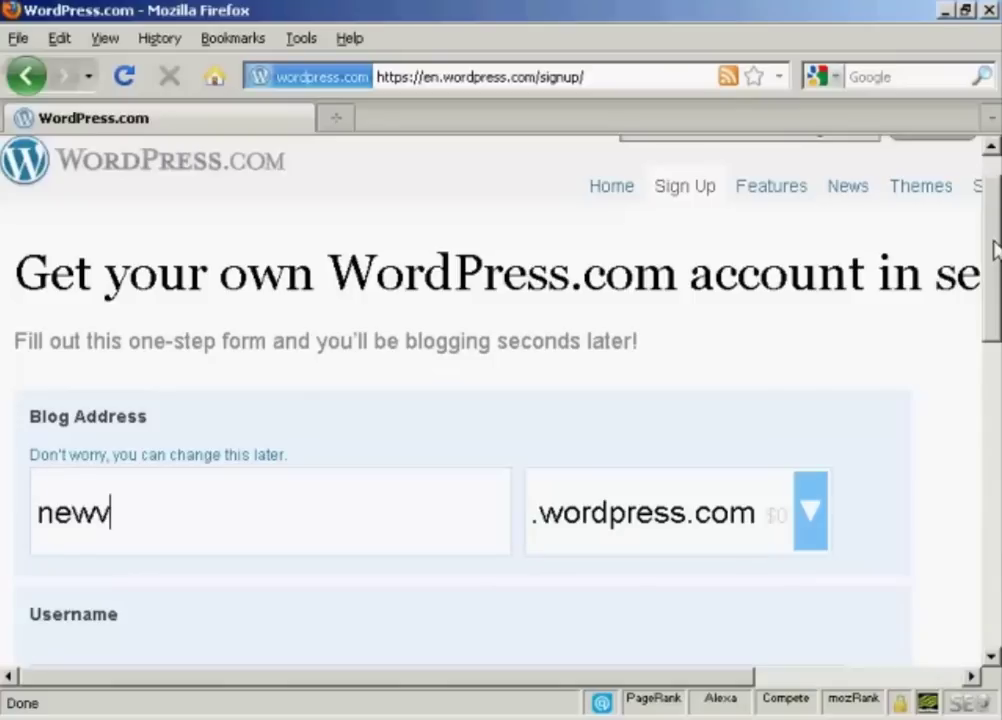
{"action": "type", "text": "ideo"}
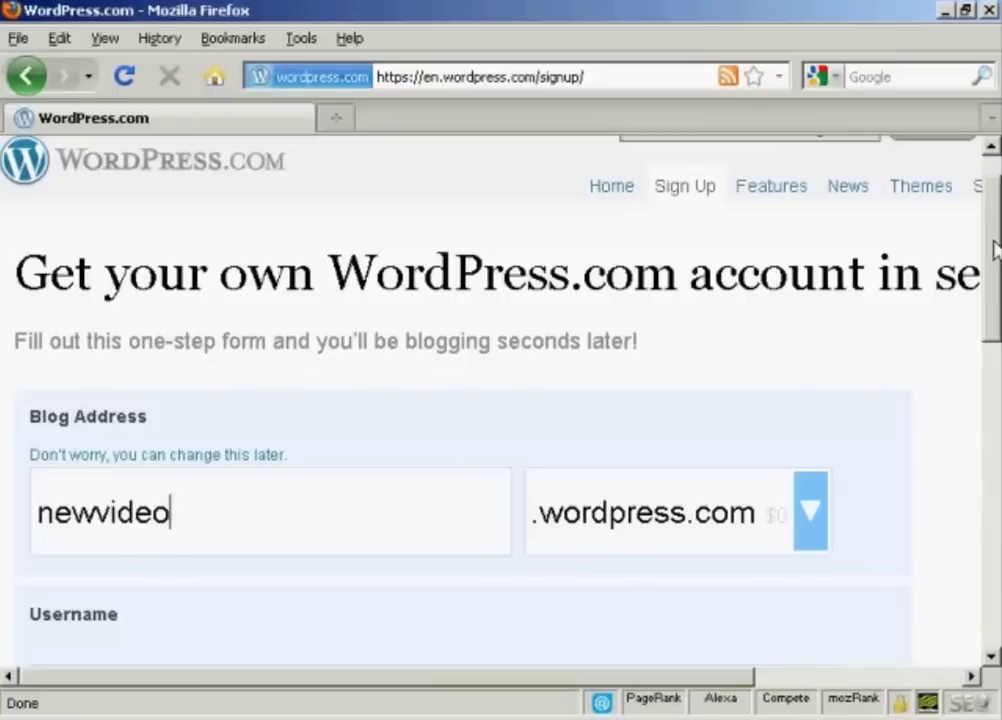
{"action": "type", "text": "4you"}
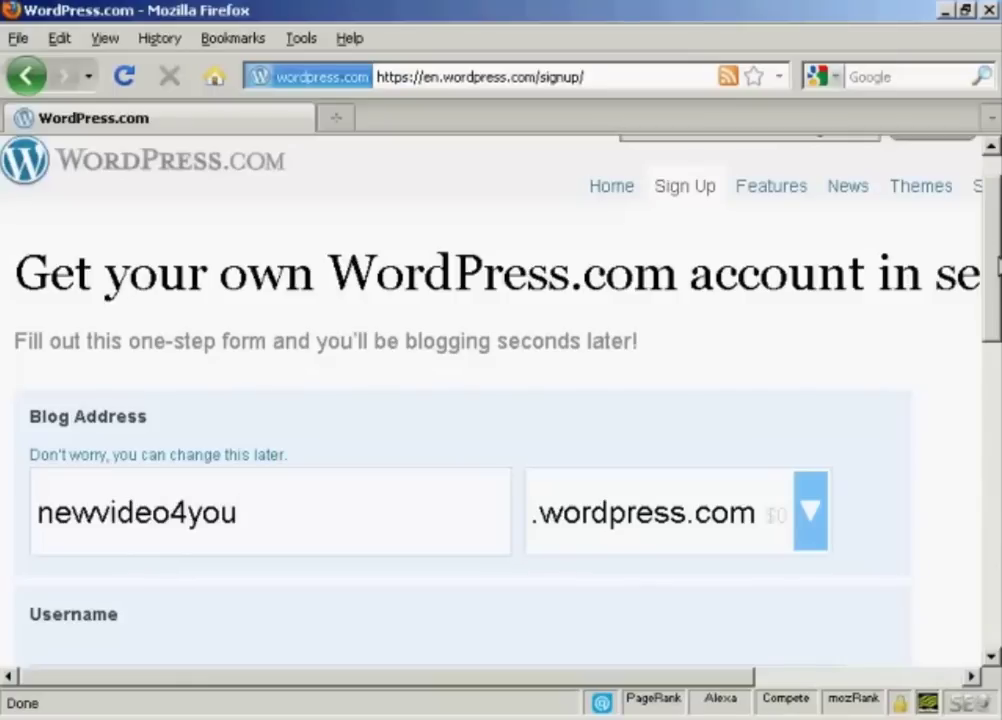
{"action": "scroll", "coordinate": [997, 263], "scroll_direction": "down", "scroll_amount": 2}
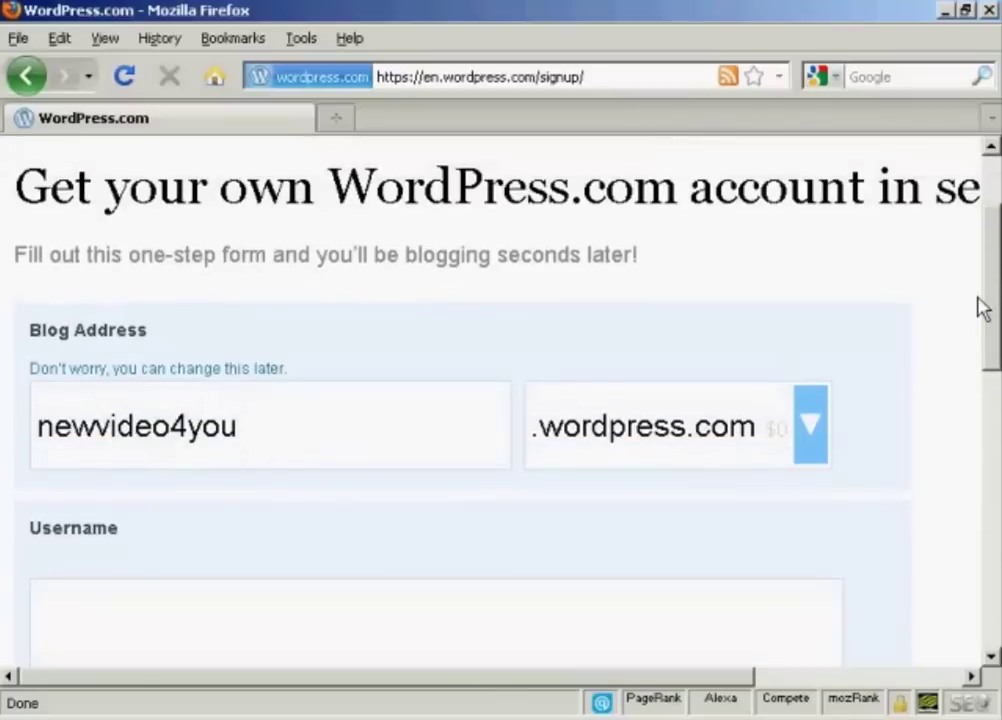
{"action": "key", "text": "Return"}
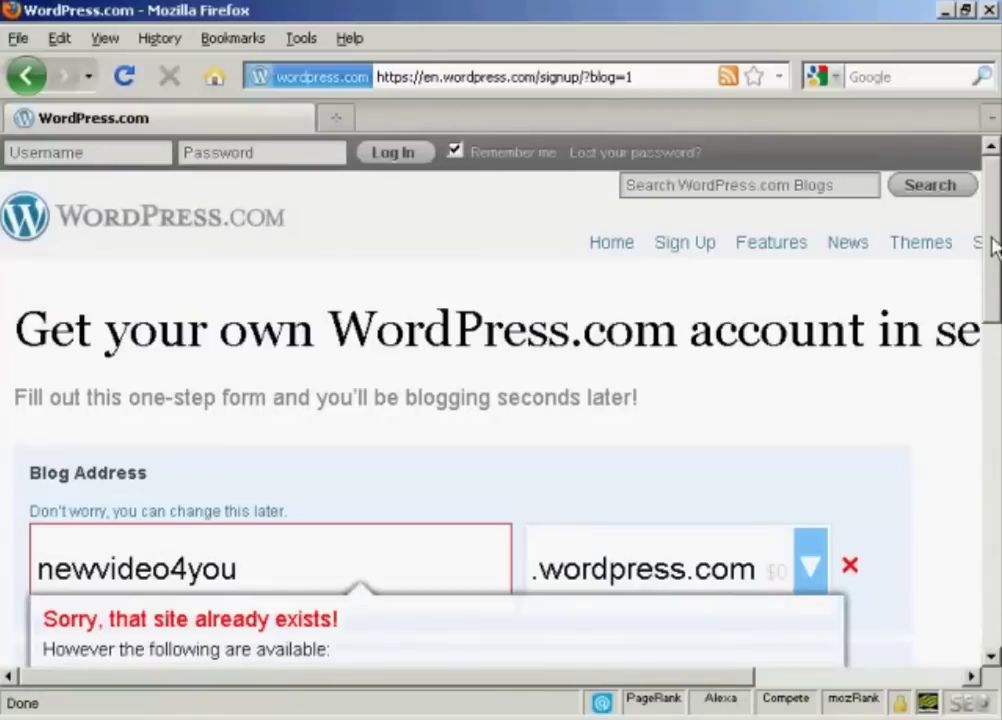
{"action": "left_click_drag", "start_coordinate": [993, 247], "coordinate": [997, 311]}
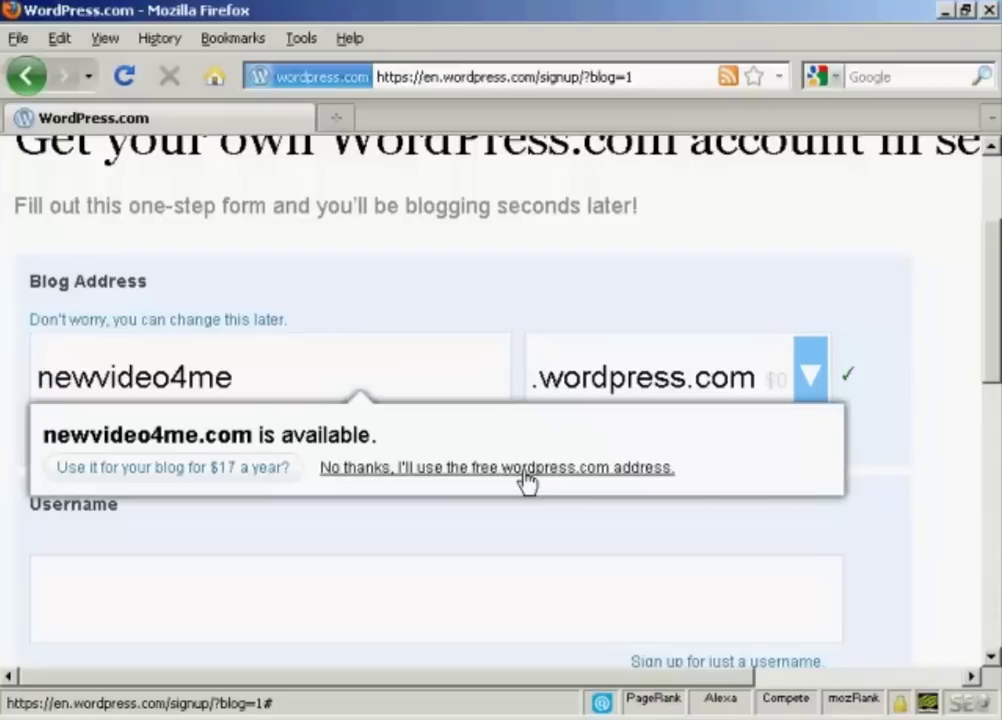
- Keep the free wordpress.com address and set the username to newvideo4me
{"action": "left_click", "coordinate": [568, 478]}
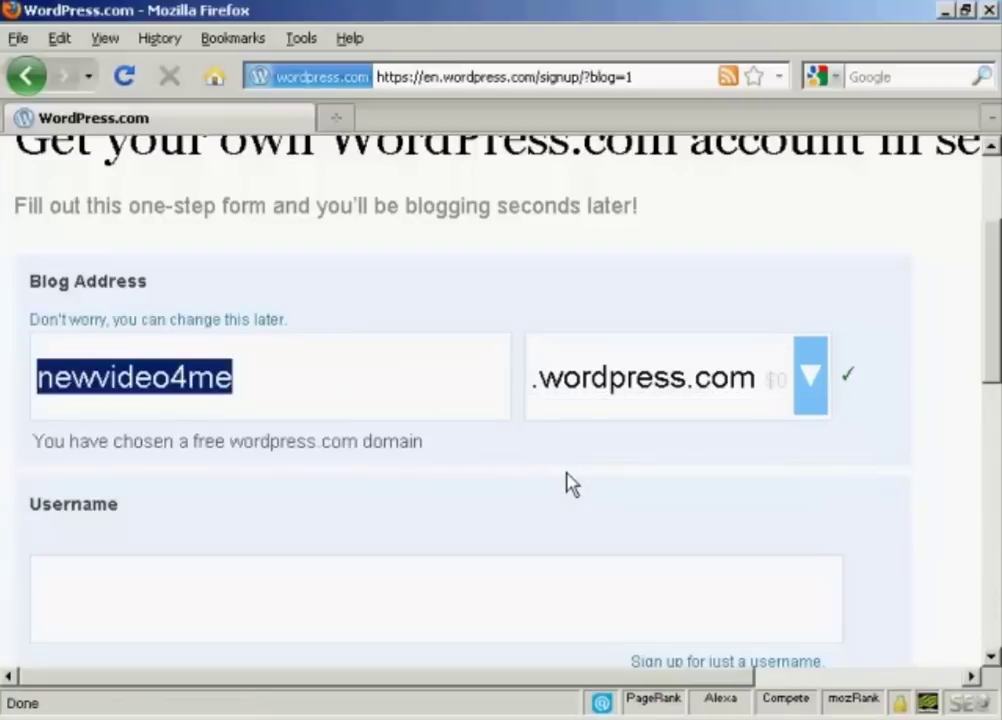
{"action": "left_click_drag", "start_coordinate": [991, 315], "coordinate": [987, 352]}
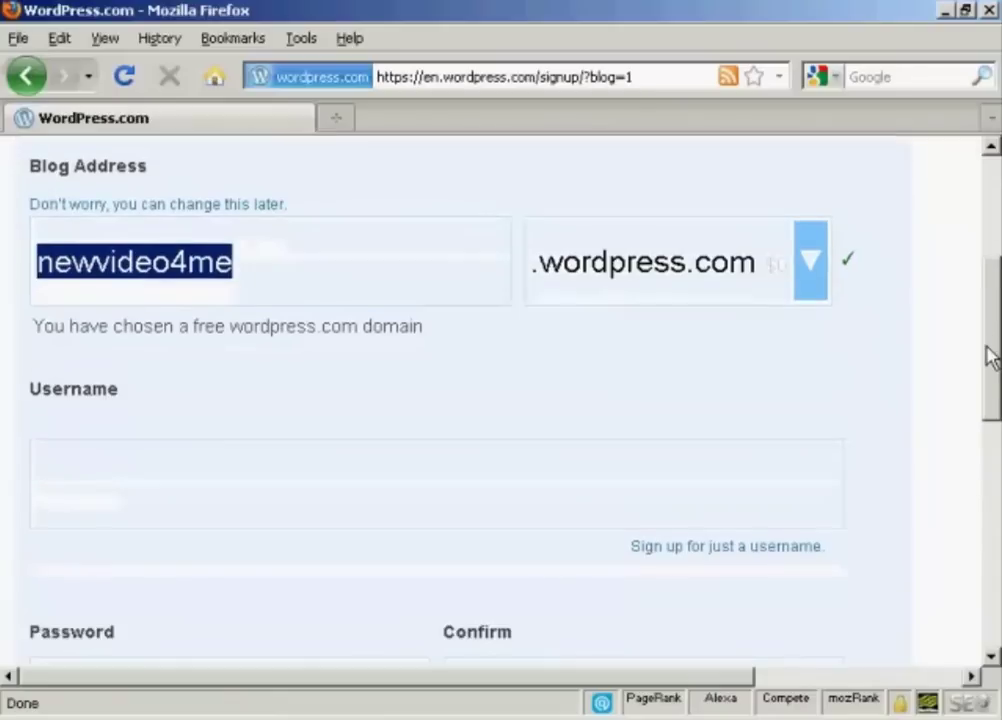
{"action": "left_click", "coordinate": [43, 480]}
{"action": "type", "text": "newvideo4me"}
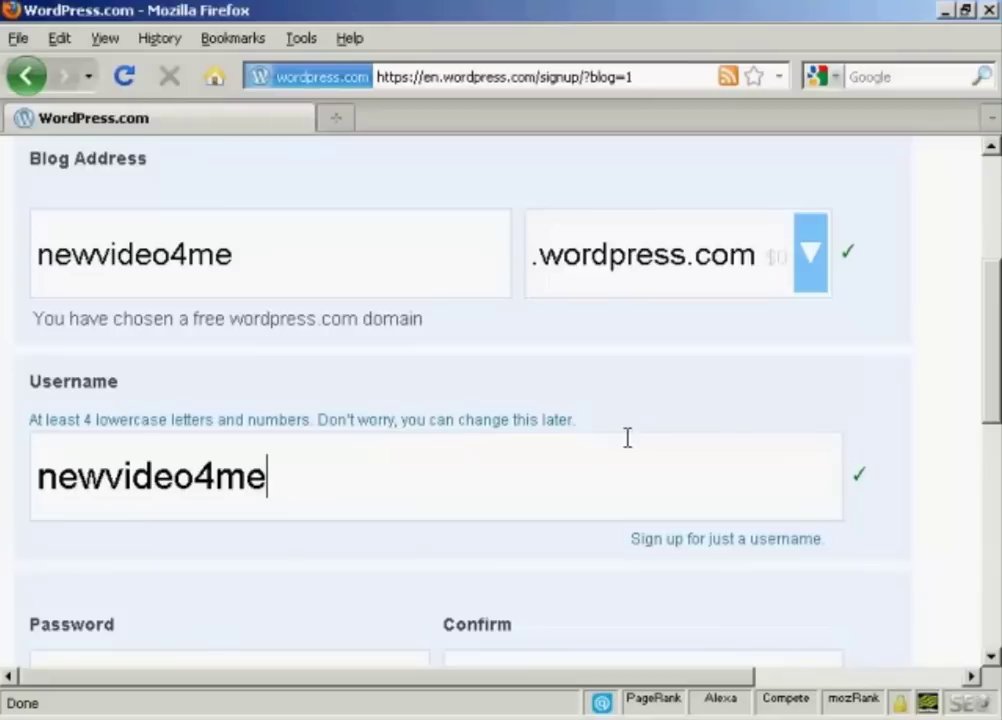
{"action": "left_click_drag", "start_coordinate": [991, 302], "coordinate": [990, 385]}
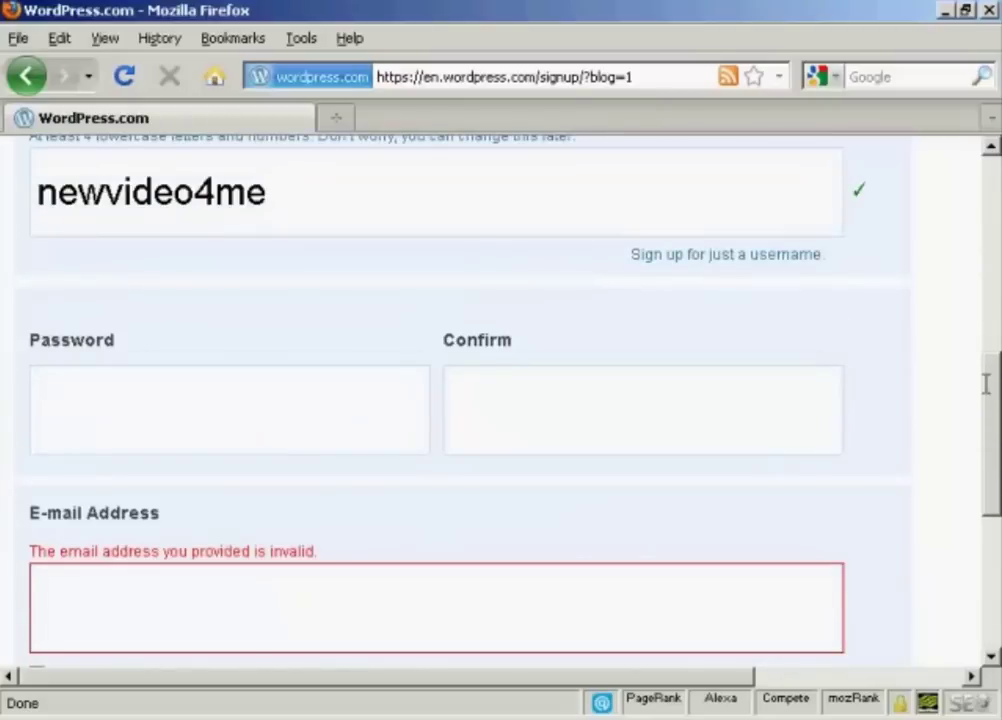
- Enter the account password in both Password and Confirm fields, rated Strong
{"action": "left_click", "coordinate": [259, 401]}
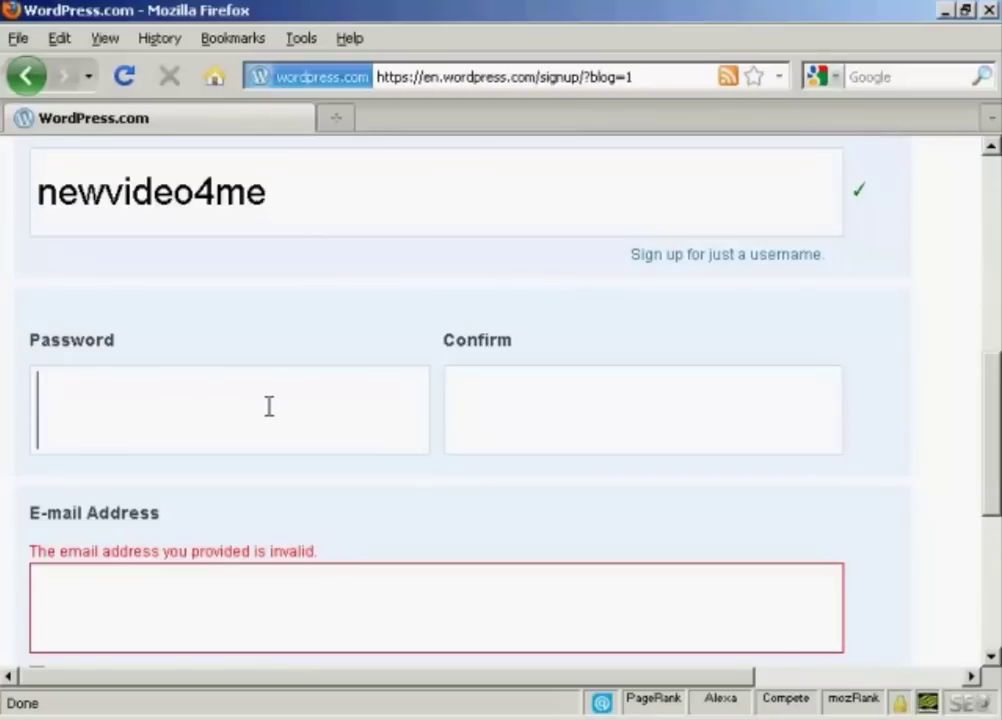
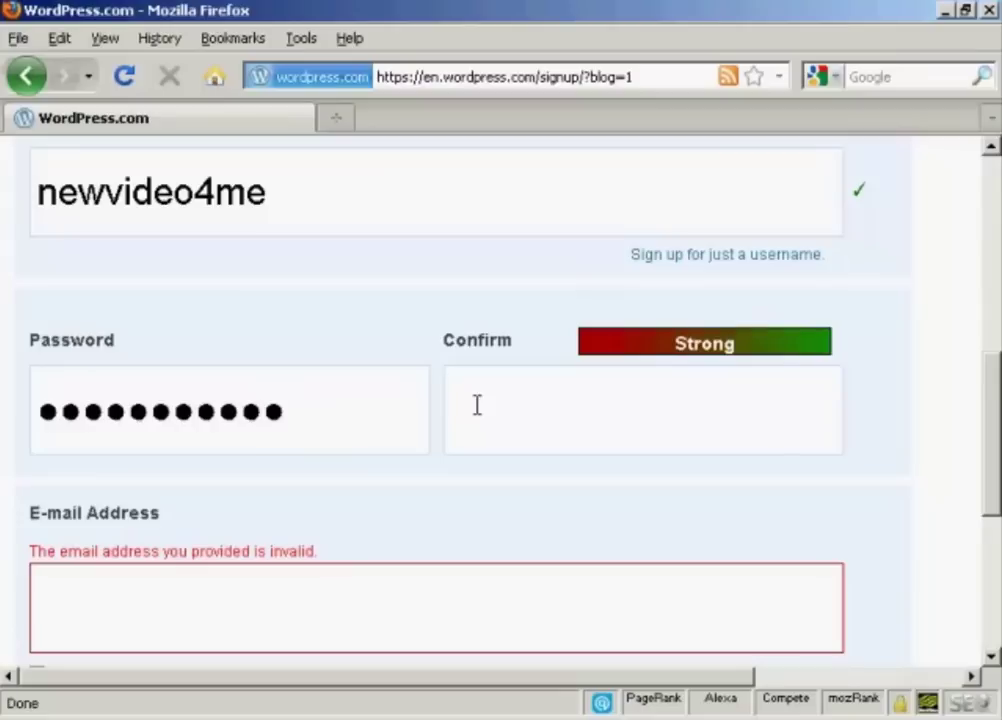
{"action": "left_click", "coordinate": [477, 404]}
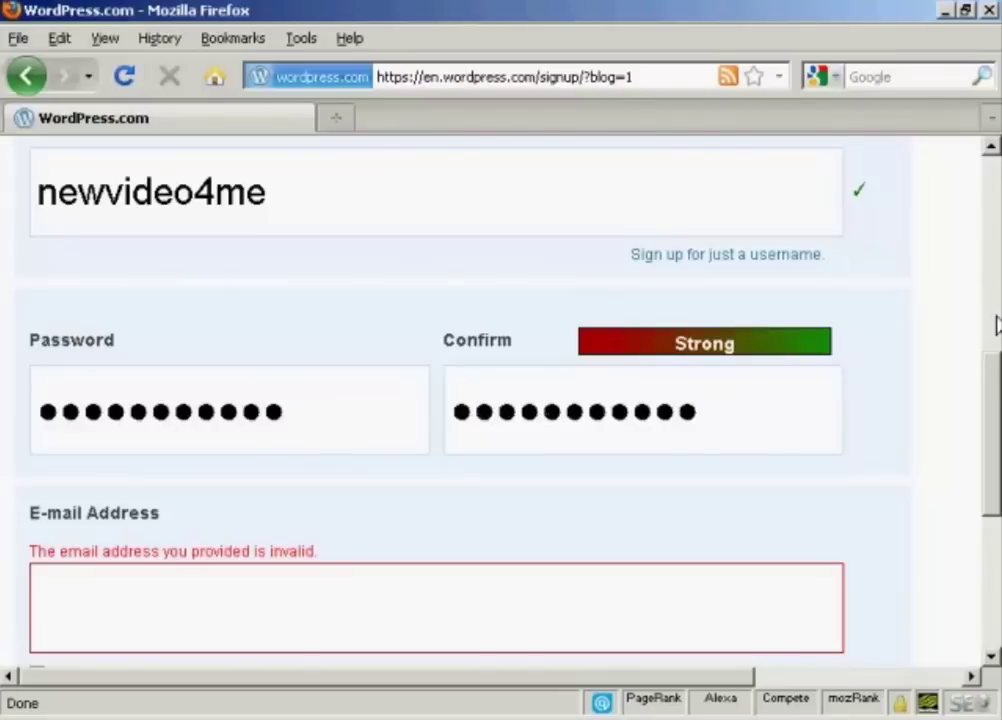
{"action": "left_click_drag", "start_coordinate": [995, 369], "coordinate": [993, 421]}
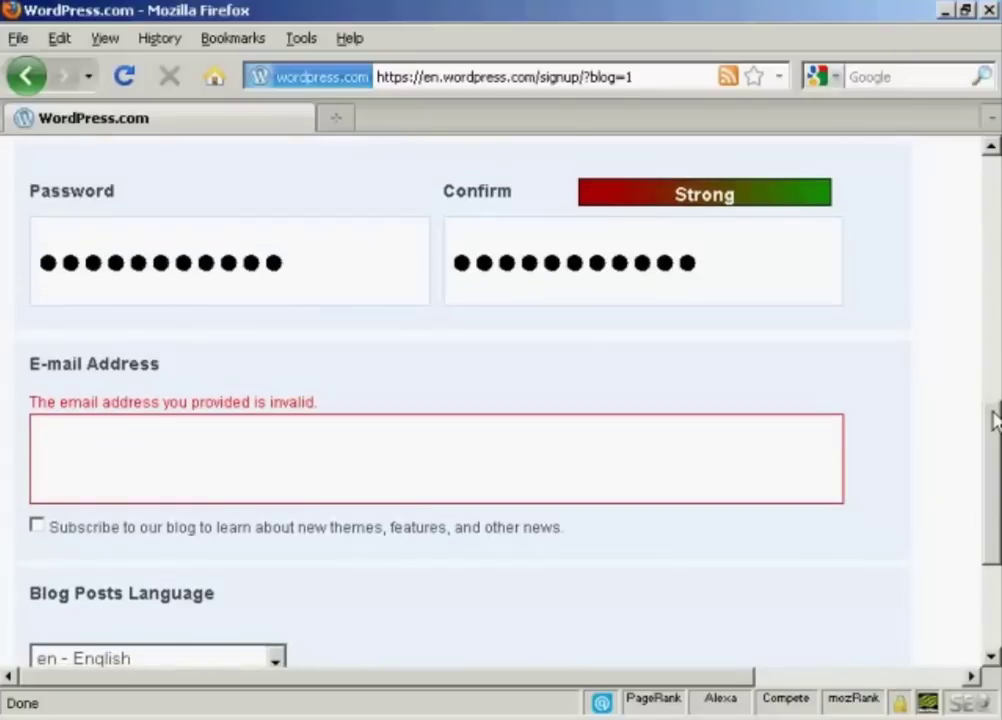
{"action": "scroll", "coordinate": [282, 479], "scroll_direction": "down", "scroll_amount": 1}
- Fill in the account e-mail address and subscribe to theme and feature news
{"action": "left_click", "coordinate": [49, 405]}
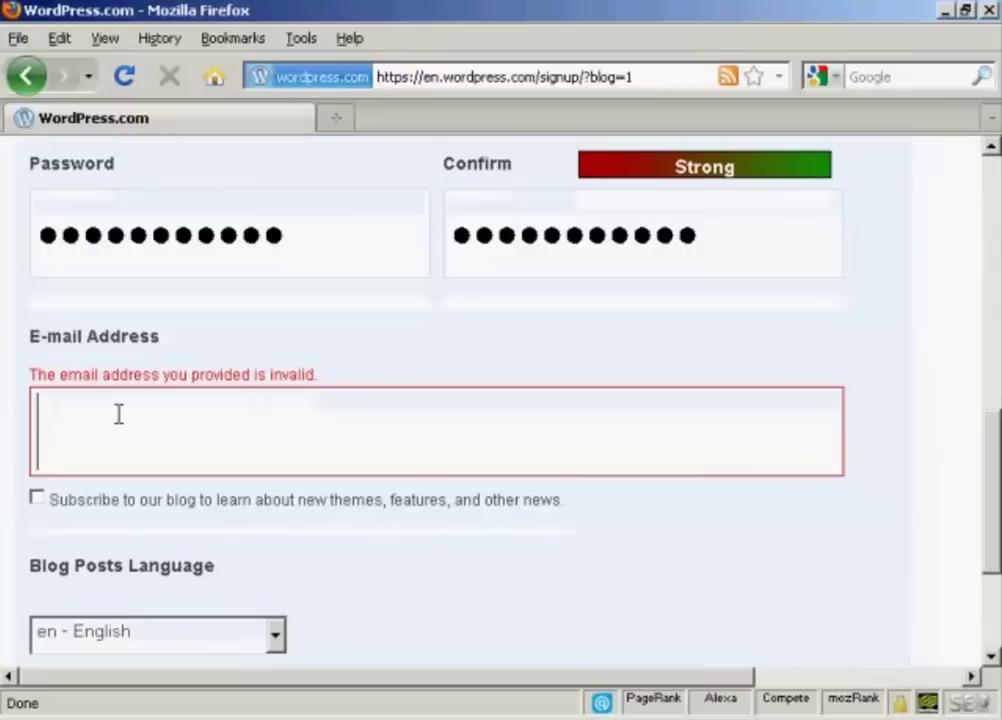
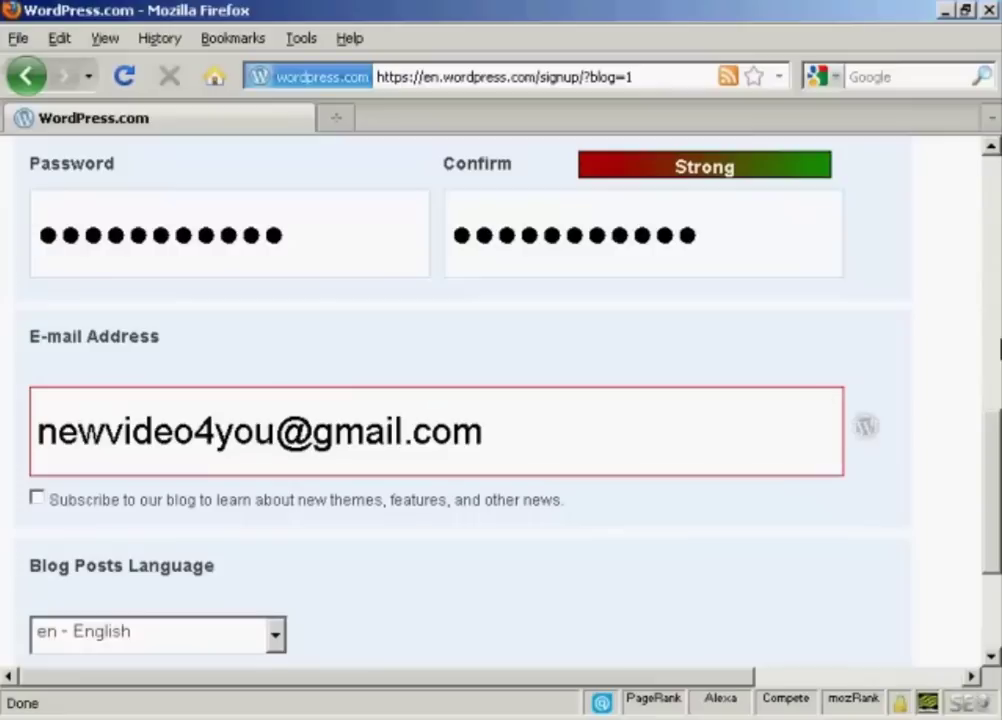
{"action": "left_click_drag", "start_coordinate": [991, 458], "coordinate": [991, 496]}
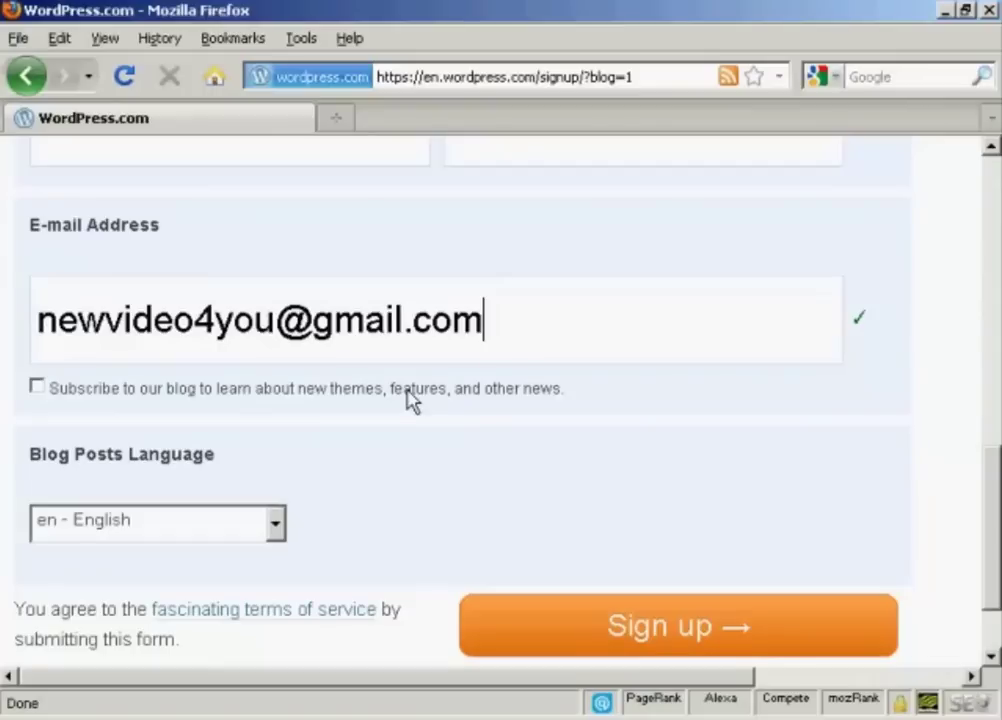
{"action": "left_click", "coordinate": [36, 387]}
{"action": "scroll", "coordinate": [387, 456], "scroll_direction": "down", "scroll_amount": 2}
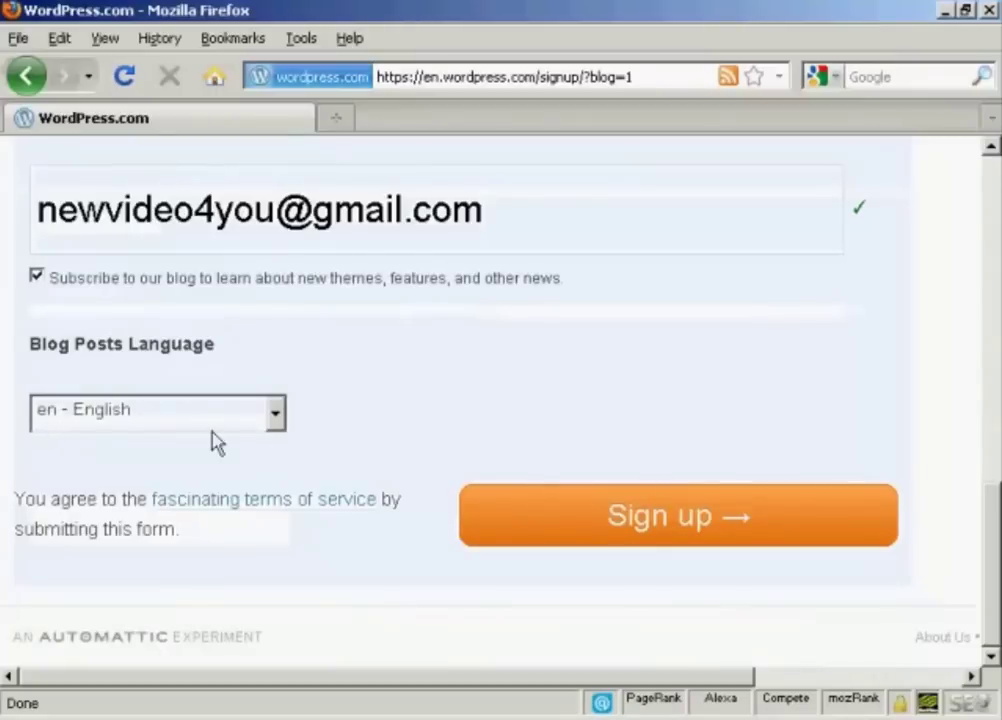
- Keep 'en - English' as the blog posts language and submit the signup form
{"action": "left_click", "coordinate": [274, 415]}
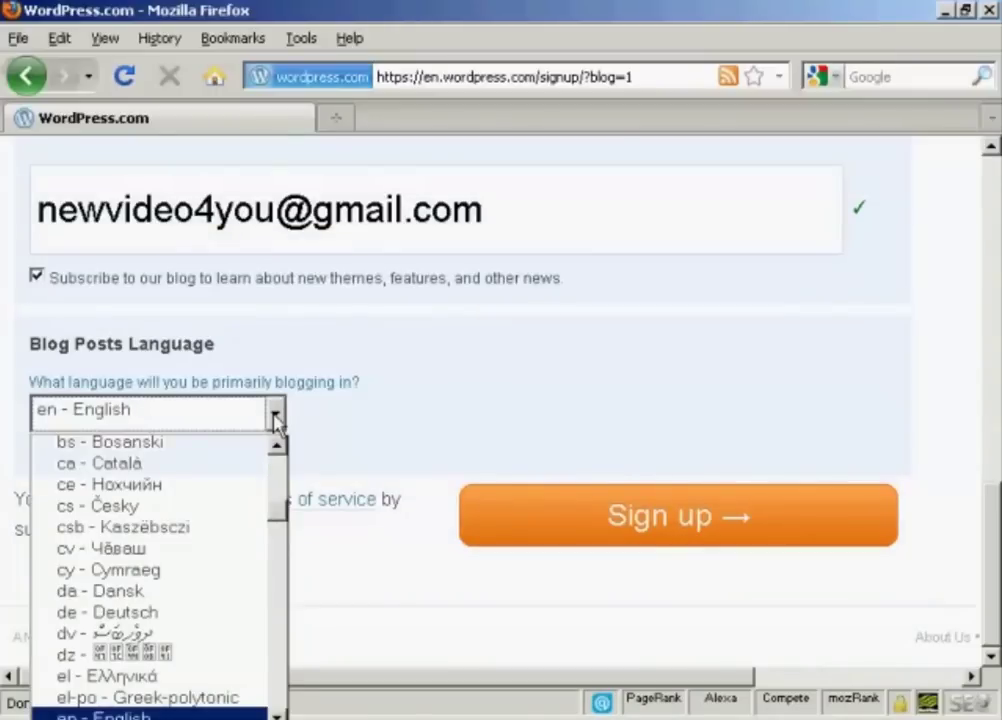
{"action": "left_click", "coordinate": [277, 418]}
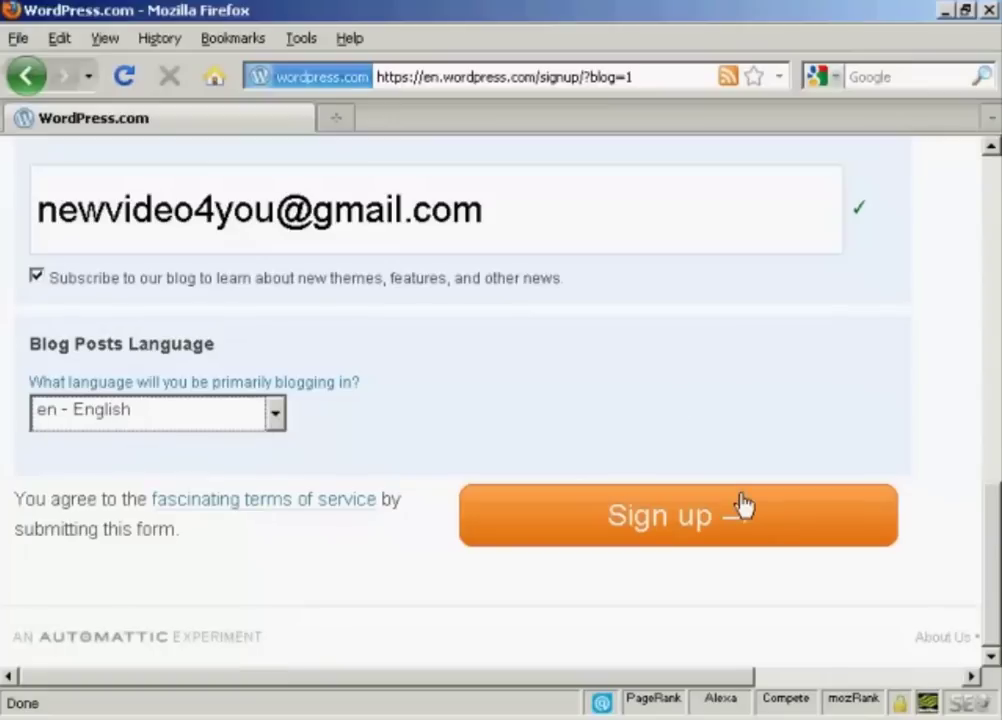
{"action": "left_click", "coordinate": [690, 525]}
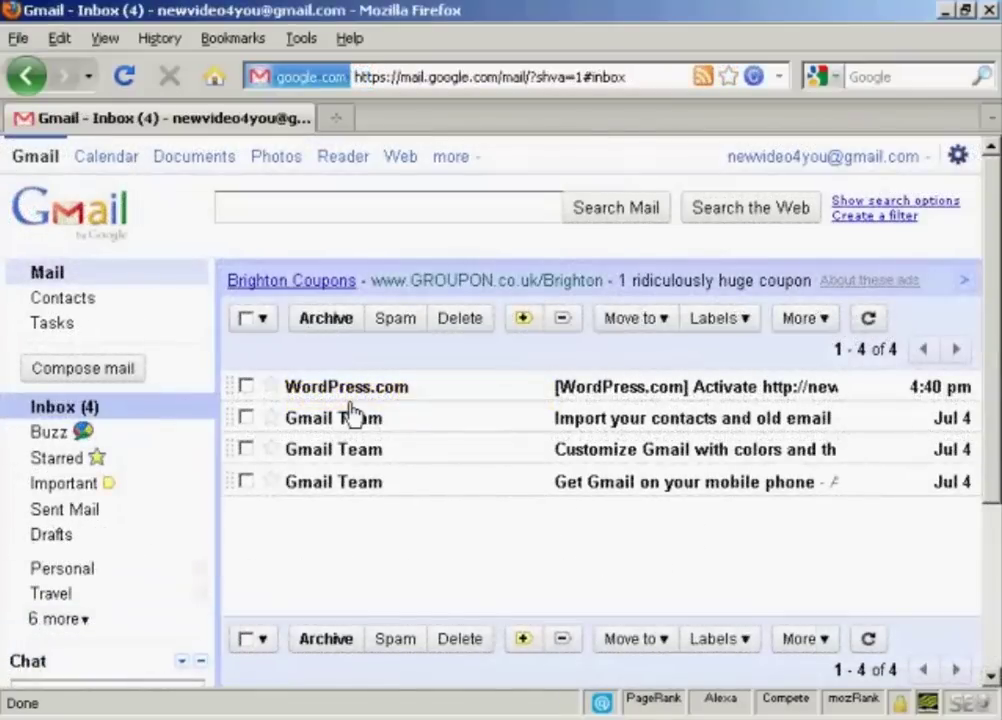
{"action": "mouse_move", "coordinate": [340, 390]}
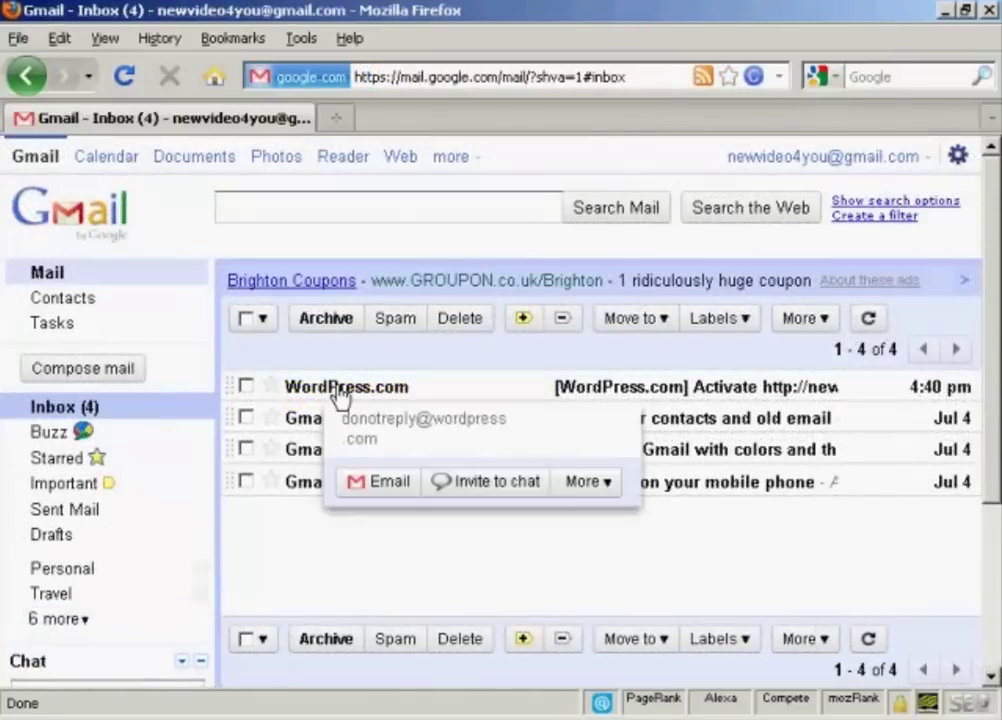
- Open the WordPress.com activation email, dismiss the People widget tip, and follow the activation link
{"action": "left_click", "coordinate": [400, 390]}
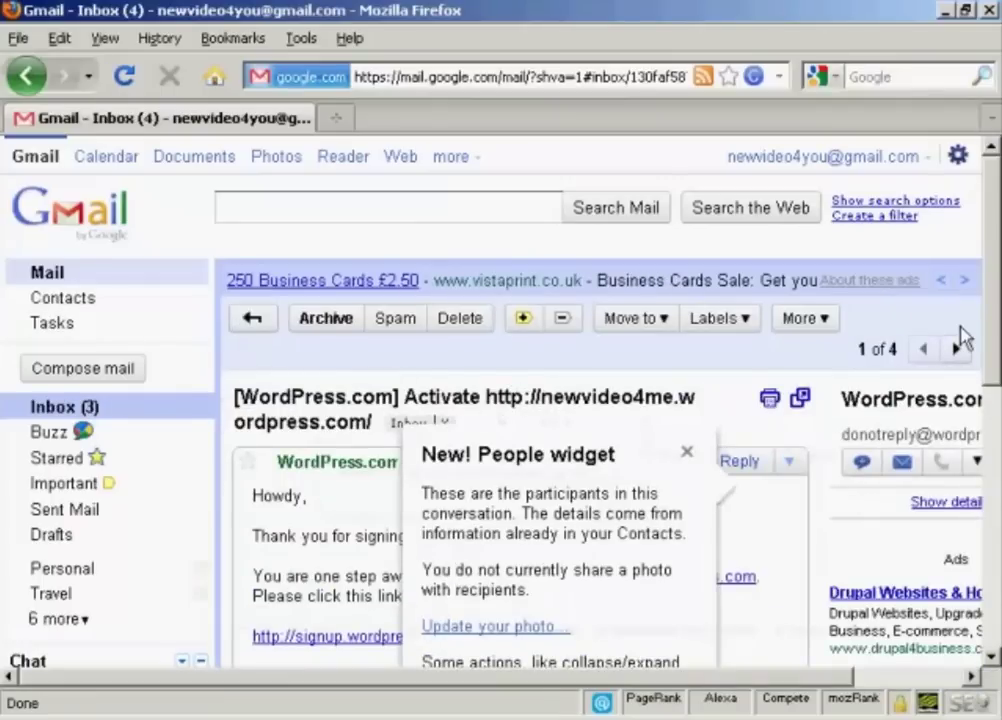
{"action": "left_click", "coordinate": [687, 452]}
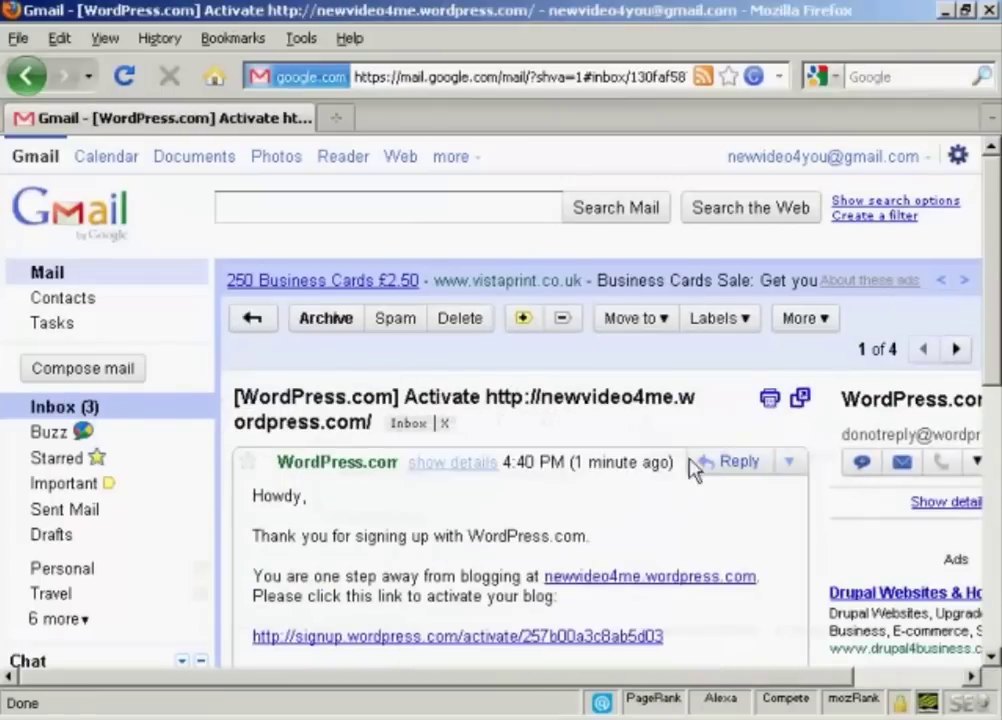
{"action": "left_click_drag", "start_coordinate": [995, 280], "coordinate": [995, 352]}
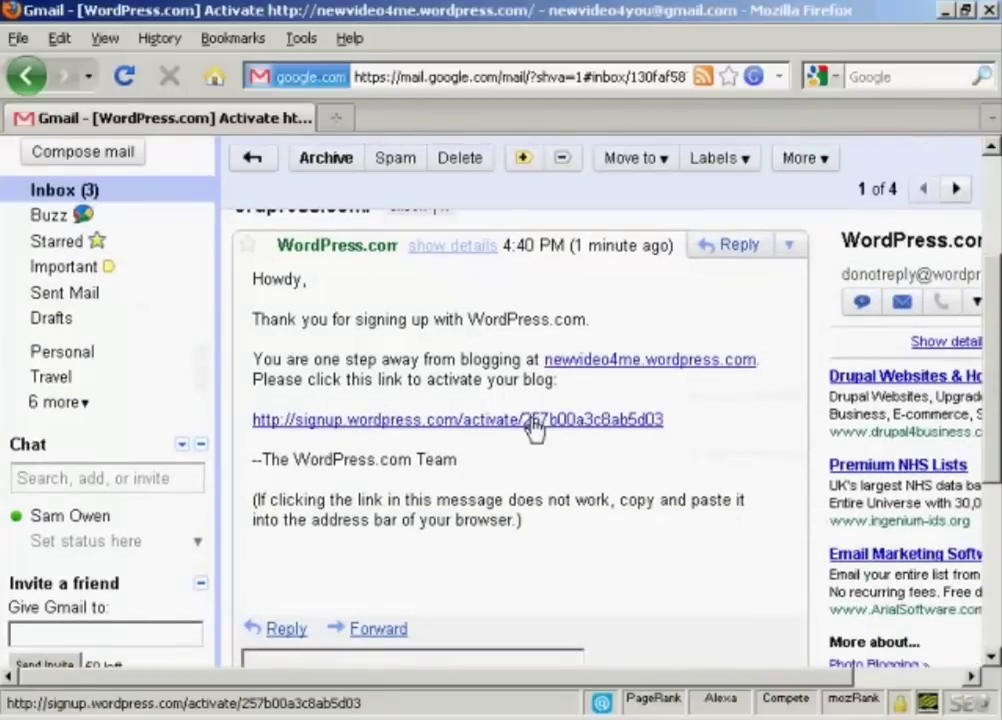
{"action": "left_click", "coordinate": [566, 420]}
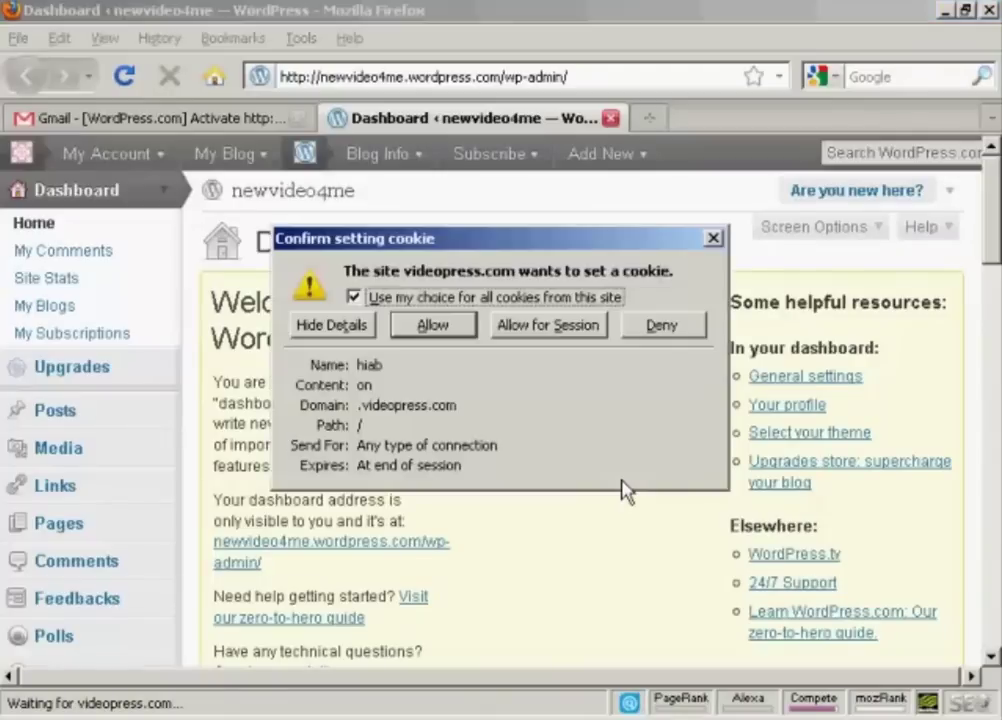
- Allow the videopress.com cookie for this session and scroll to the dashboard welcome video
{"action": "left_click", "coordinate": [545, 325]}
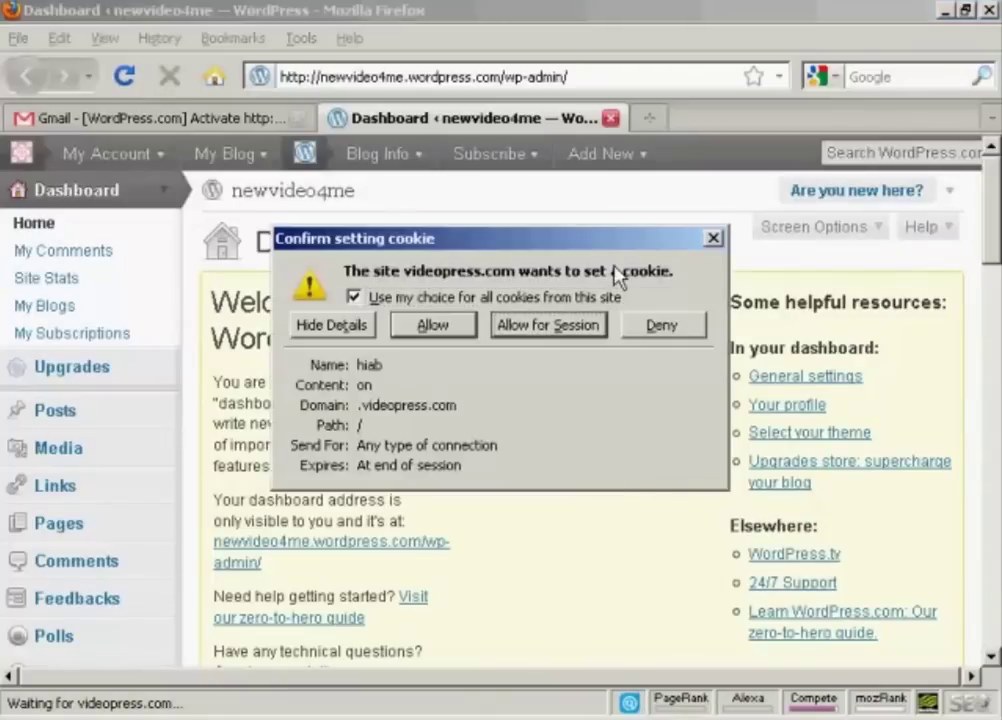
{"action": "left_click", "coordinate": [448, 331]}
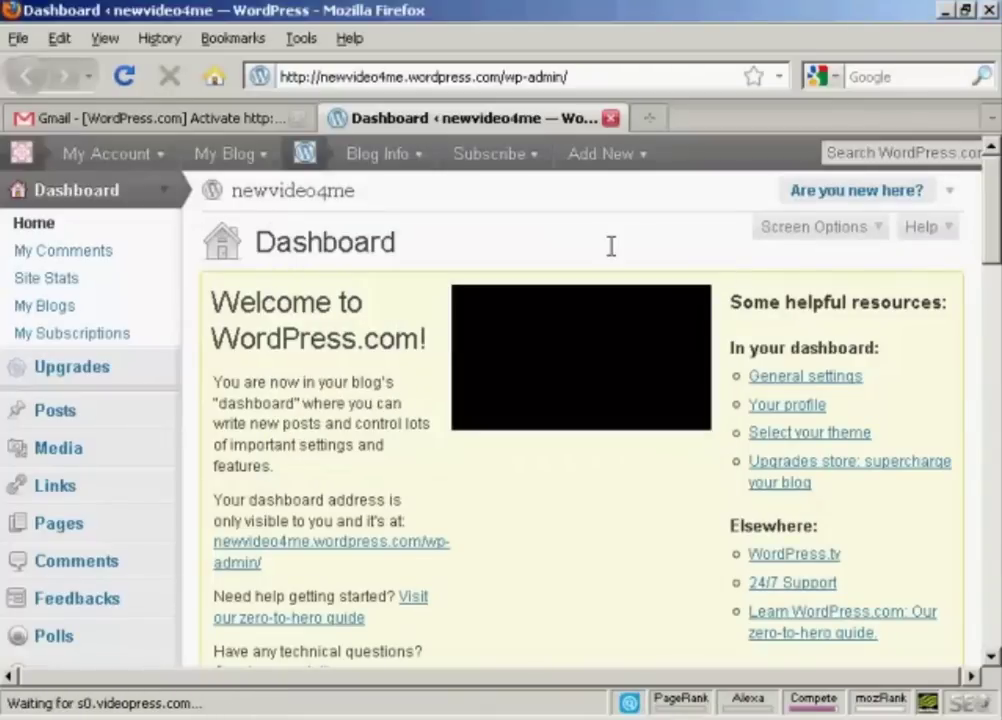
{"action": "scroll", "coordinate": [995, 241], "scroll_direction": "down", "scroll_amount": 2}
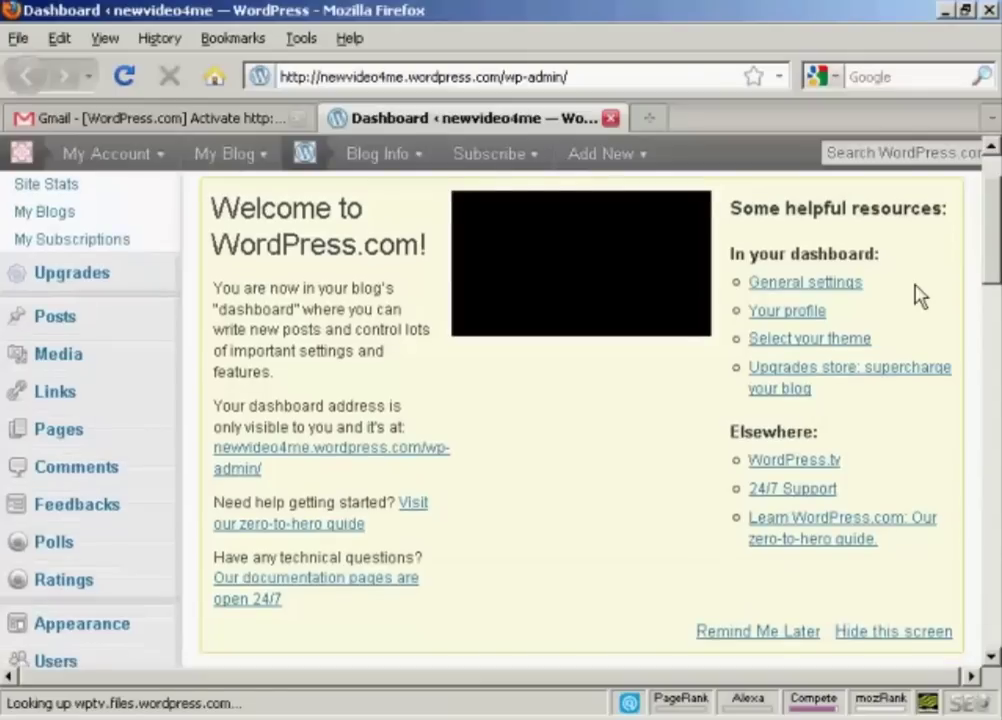
{"action": "left_click", "coordinate": [787, 315]}
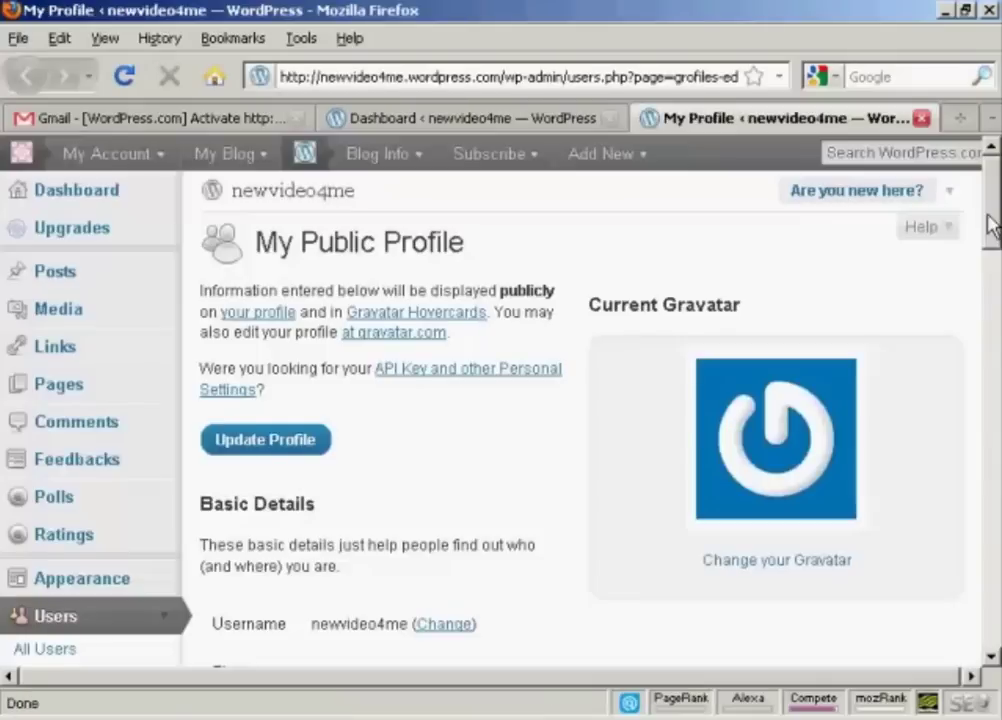
- Scroll through the newvideo4me profile fields and save them with Update Profile
{"action": "left_click_drag", "start_coordinate": [995, 224], "coordinate": [997, 290]}
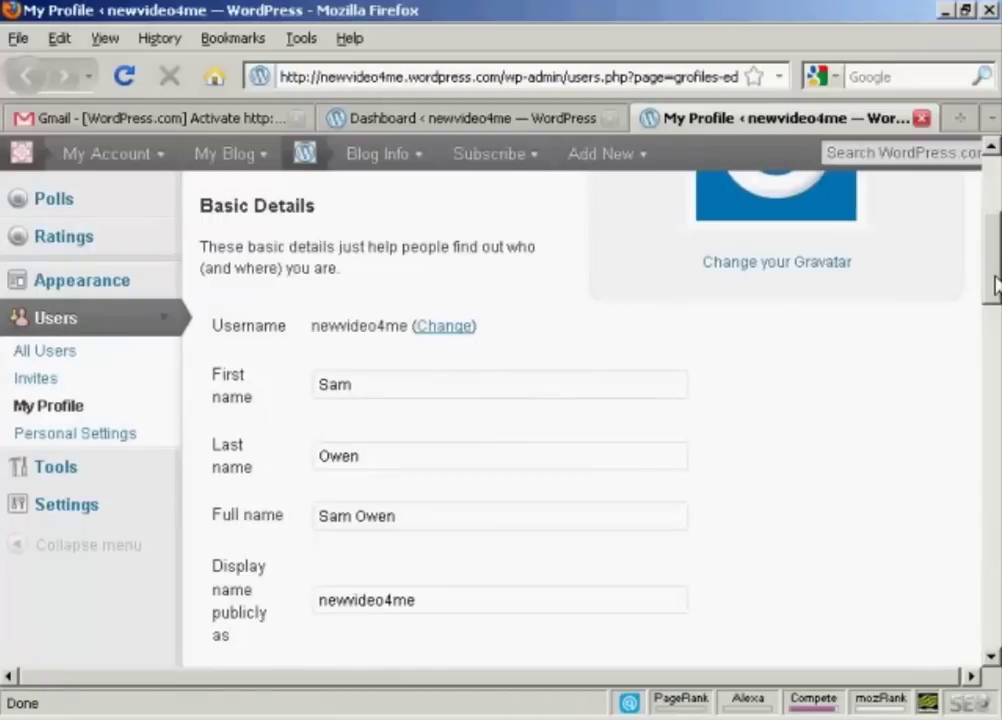
{"action": "left_click_drag", "start_coordinate": [995, 285], "coordinate": [995, 414]}
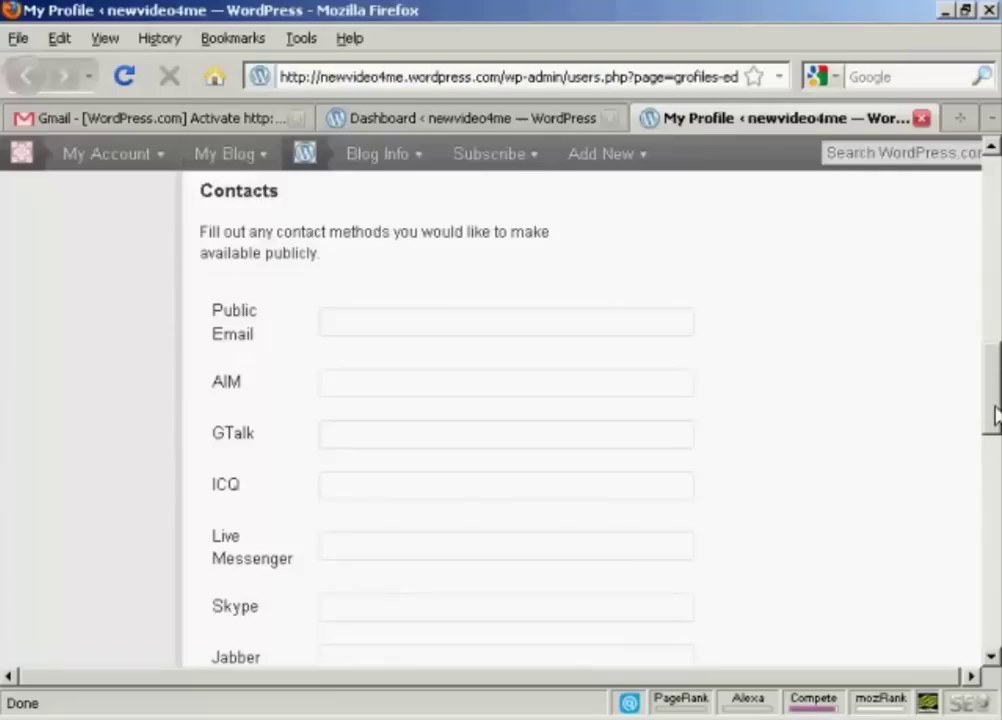
{"action": "mouse_move", "coordinate": [995, 420]}
{"action": "left_mouse_down"}
{"action": "mouse_move", "coordinate": [995, 600]}
{"action": "mouse_move", "coordinate": [997, 518]}
{"action": "left_mouse_up"}
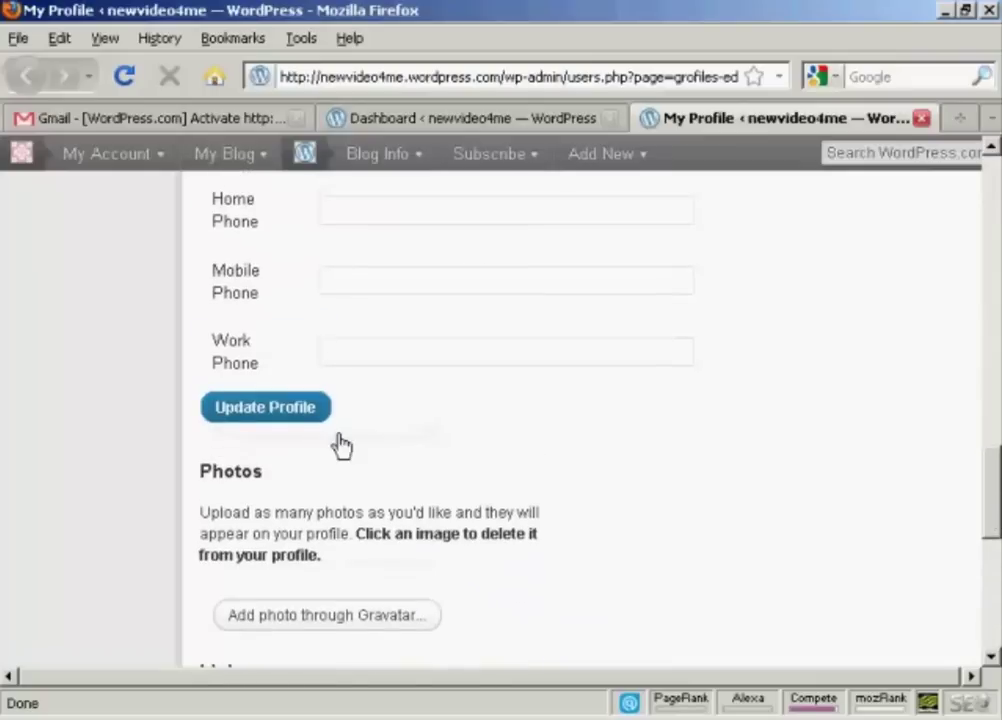
{"action": "left_click", "coordinate": [238, 418]}
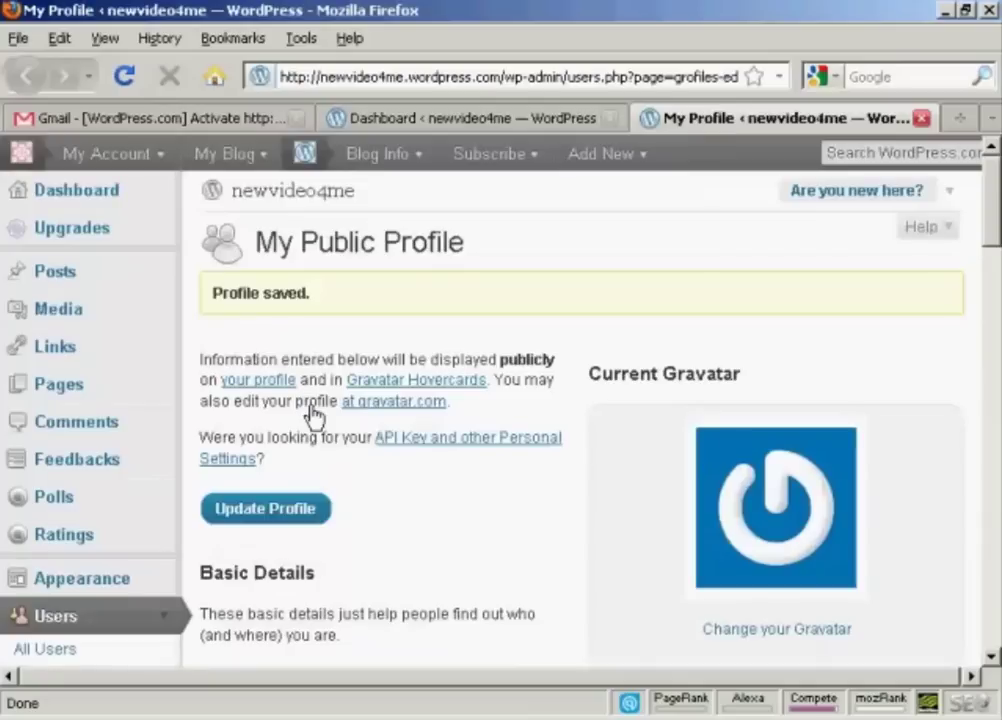
{"action": "left_click", "coordinate": [55, 285]}
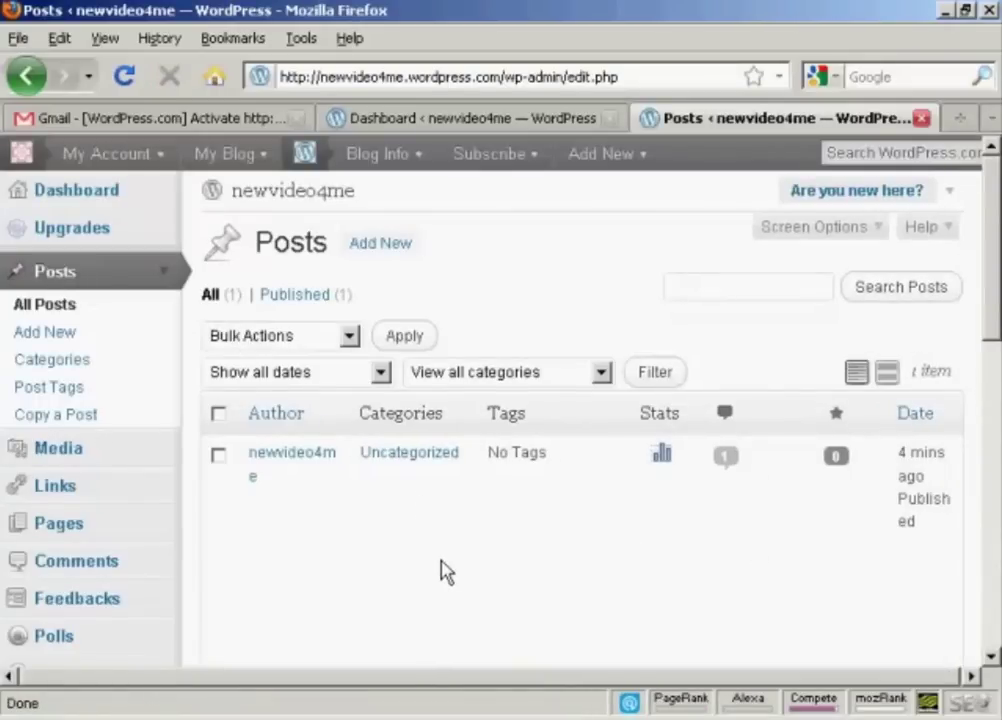
- Publish a new post 'This is my first post' reading 'Hello world! I'm making a video right now.'
{"action": "left_click", "coordinate": [386, 250]}
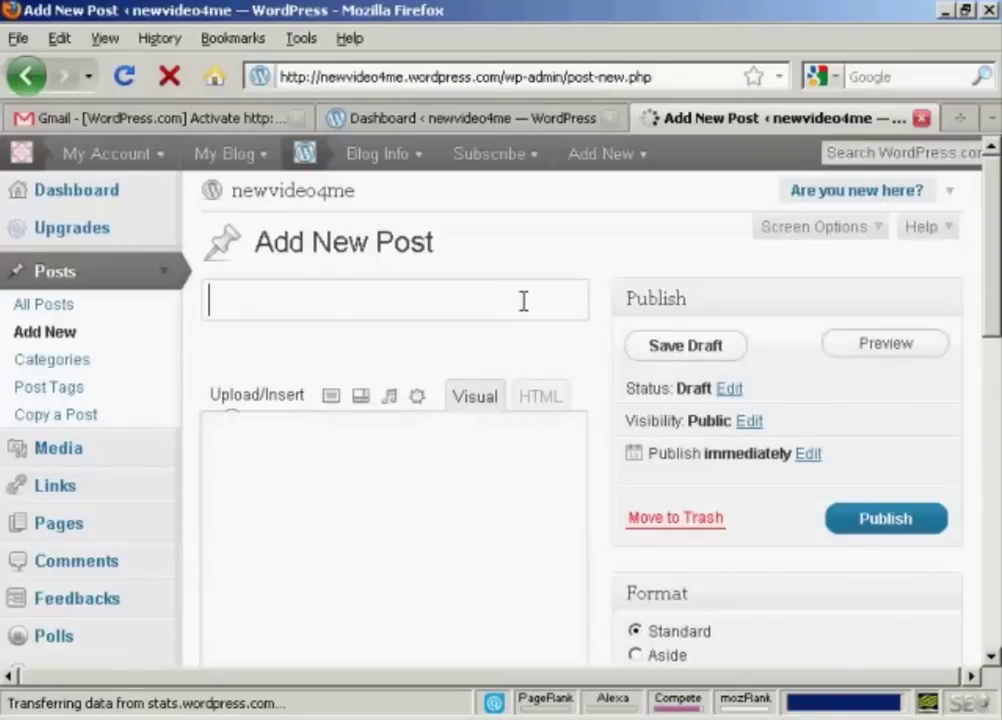
{"action": "type", "text": "This is m"}
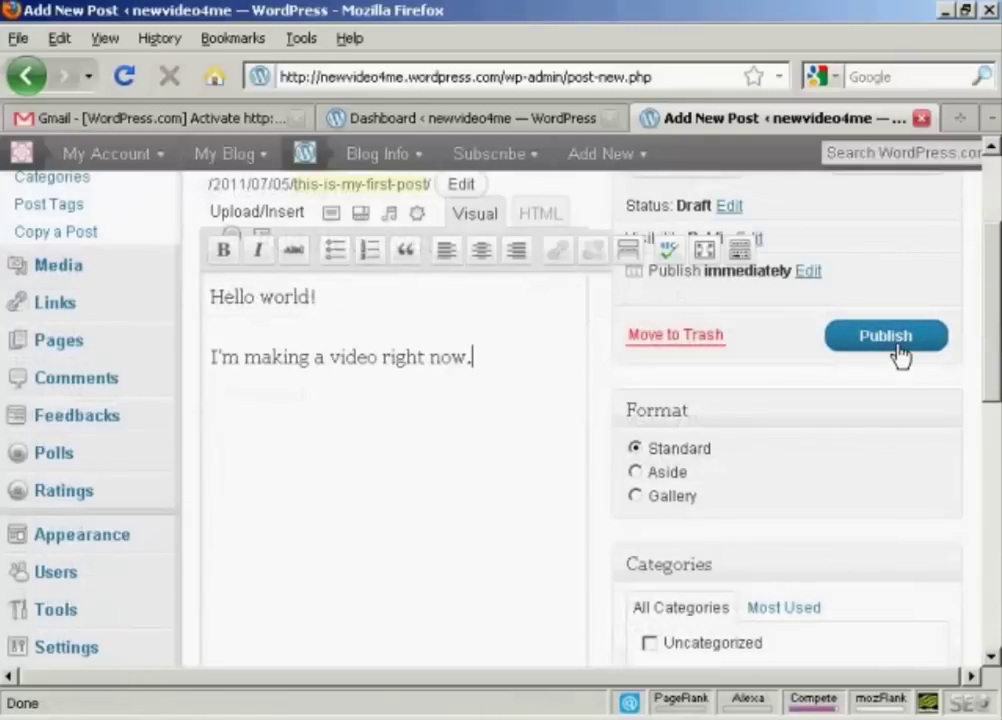
{"action": "left_click", "coordinate": [900, 354]}
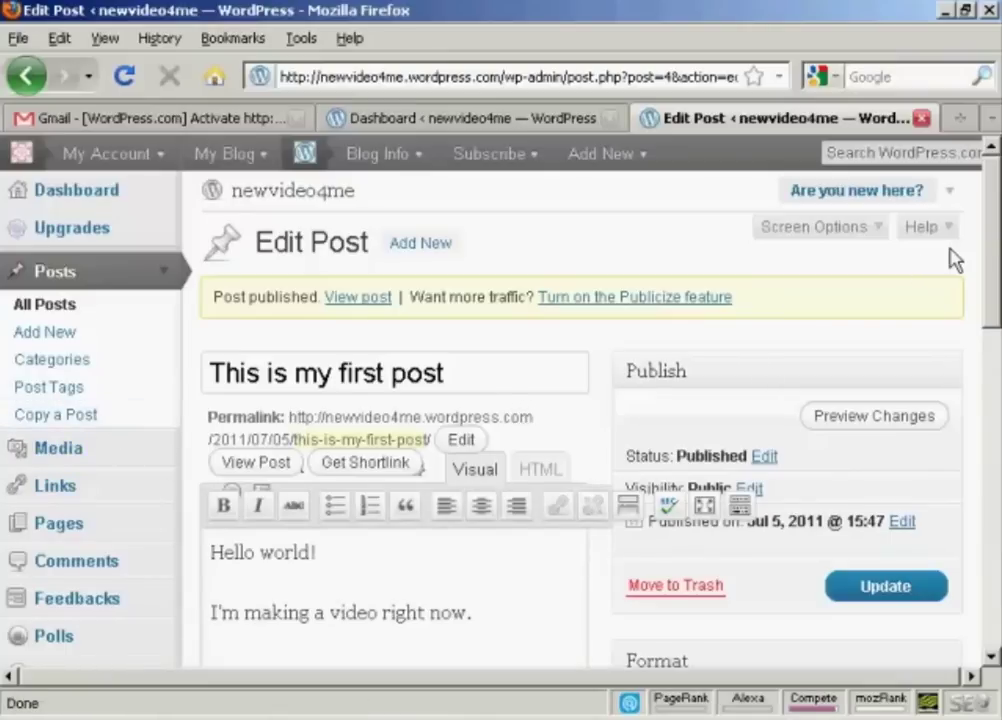
- Go to Appearance in the sidebar to view Manage Themes, with Twenty Ten current
{"action": "scroll", "coordinate": [993, 240], "scroll_direction": "down", "scroll_amount": 1}
{"action": "left_click_drag", "start_coordinate": [993, 258], "coordinate": [995, 355]}
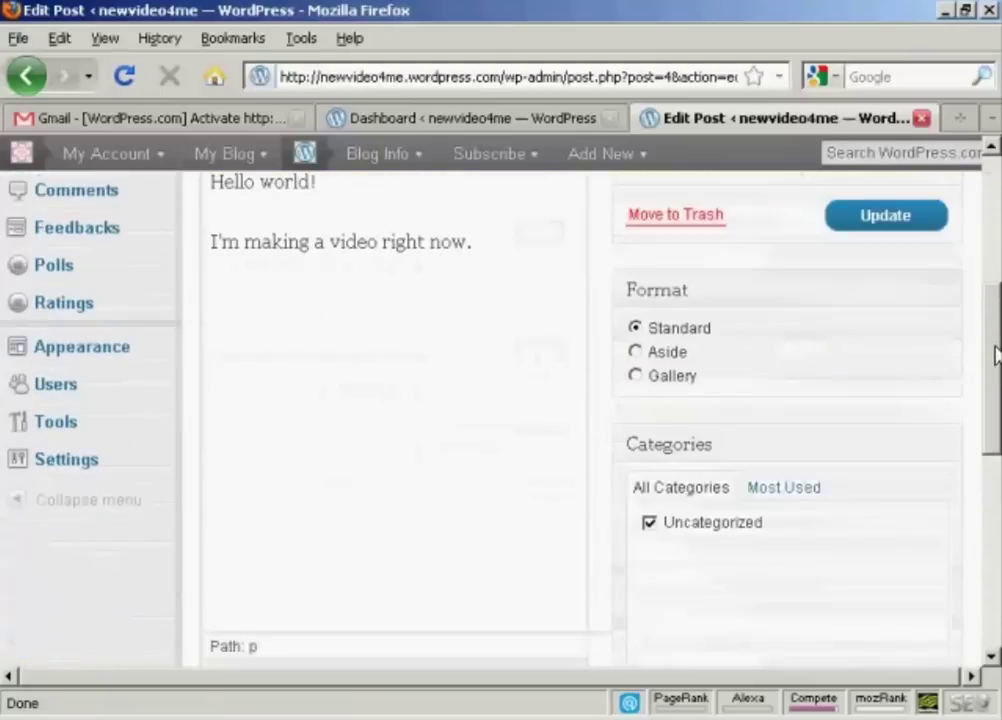
{"action": "left_click", "coordinate": [80, 347]}
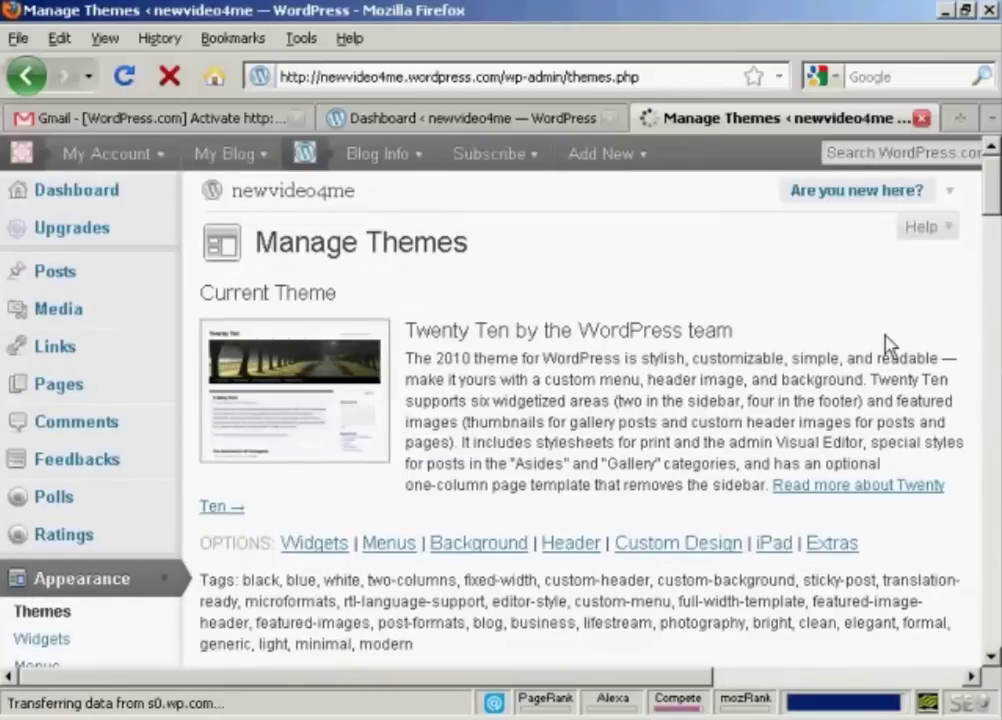
{"action": "mouse_move", "coordinate": [990, 183]}
{"action": "left_mouse_down"}
{"action": "mouse_move", "coordinate": [993, 252]}
{"action": "mouse_move", "coordinate": [993, 160]}
{"action": "left_mouse_up"}
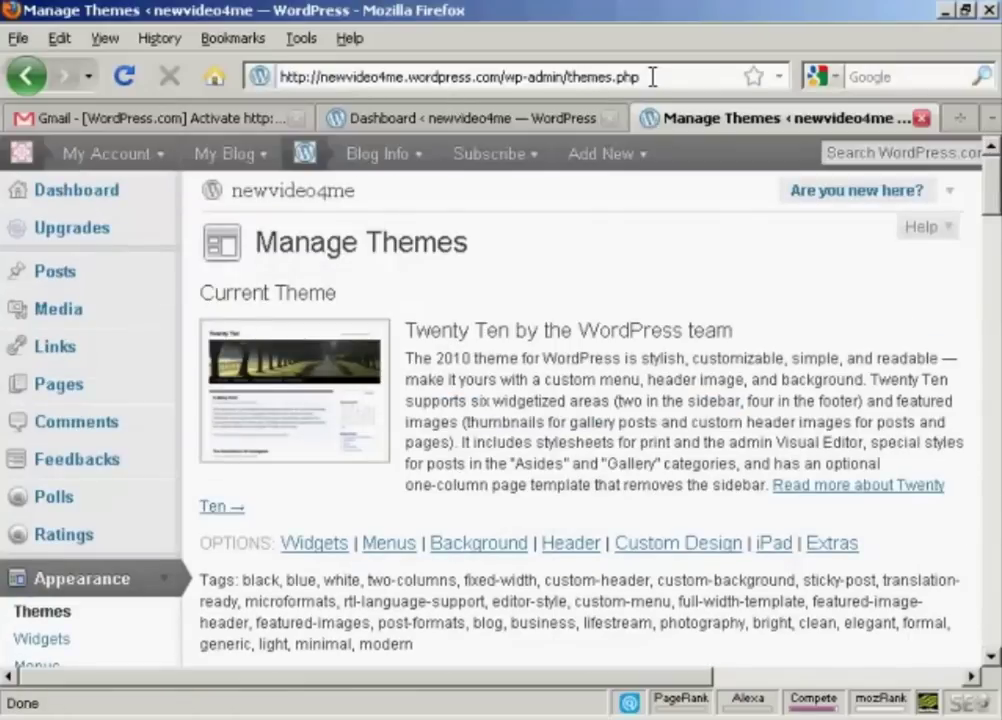
- Scroll the live newvideo4me.wordpress.com front page to see 'This is my first post'
{"action": "scroll", "coordinate": [500, 400], "scroll_direction": "down", "scroll_amount": 3}
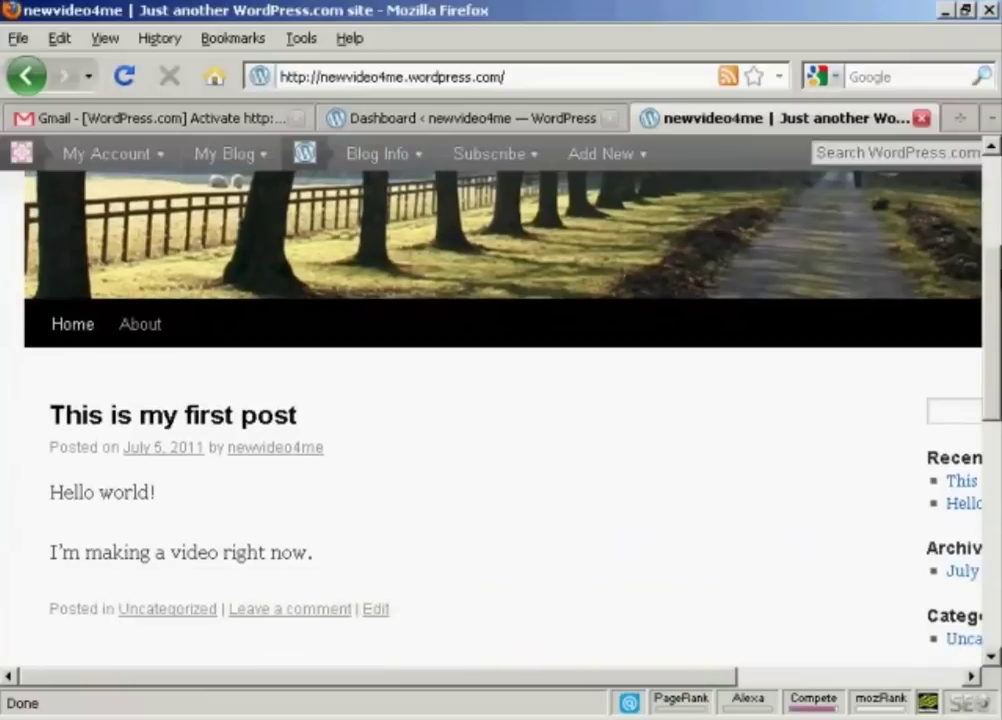